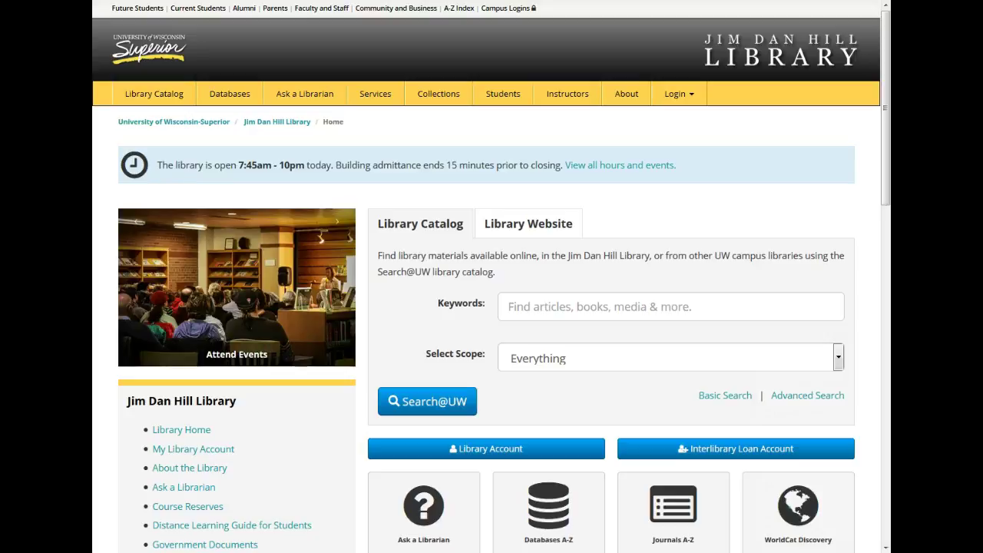
# Step: Open Academic Search Complete (EBSCO) from the library's Databases A-Z list
pyautogui.click(229, 95)
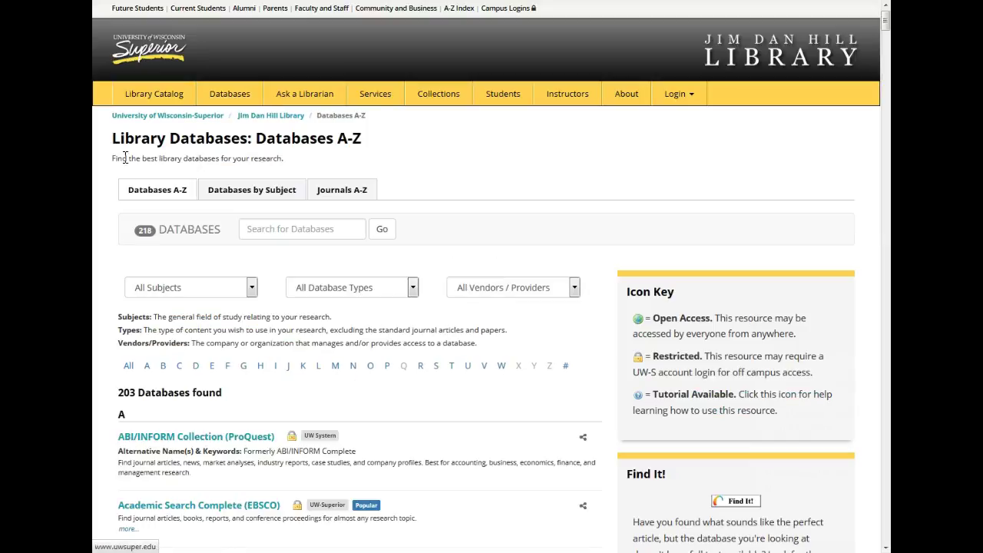
pyautogui.scroll(-2, 111, 169)
pyautogui.scroll(-3, 108, 167)
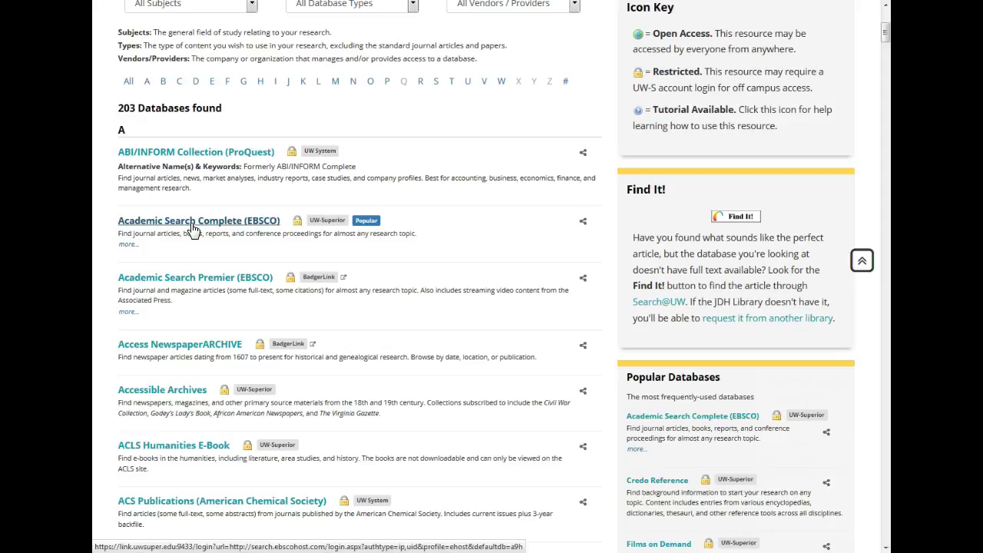
pyautogui.click(192, 227)
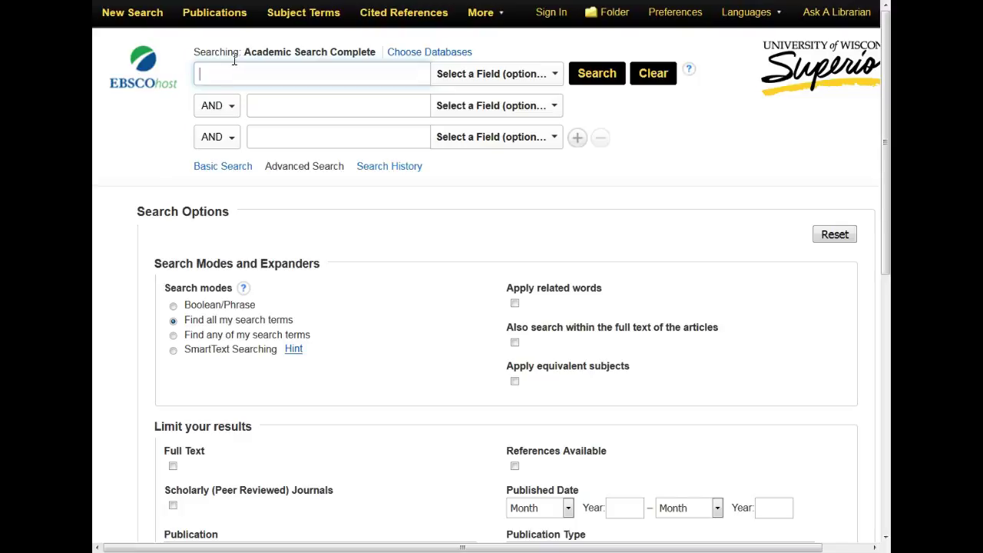
pyautogui.moveTo(242, 51); pyautogui.dragTo(379, 52)
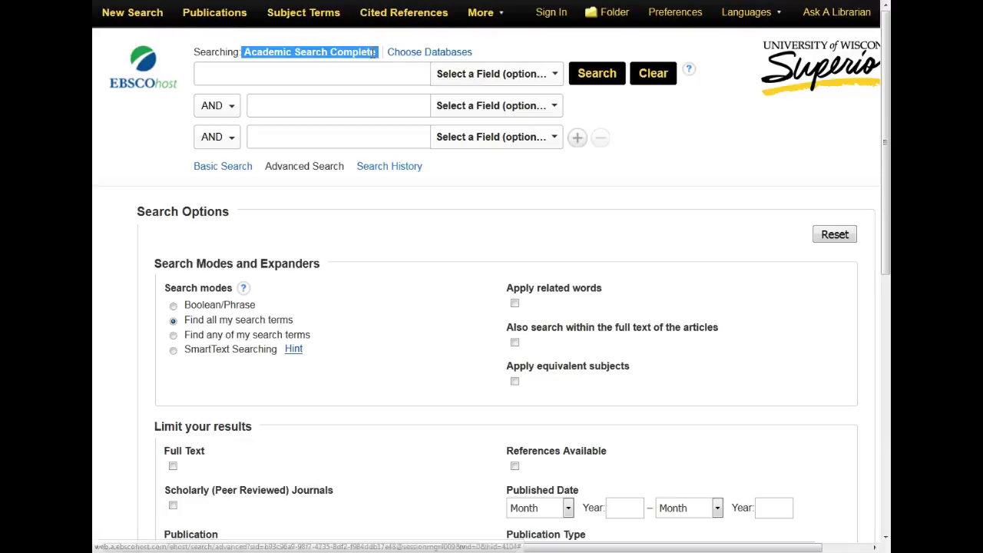
pyautogui.click(373, 52)
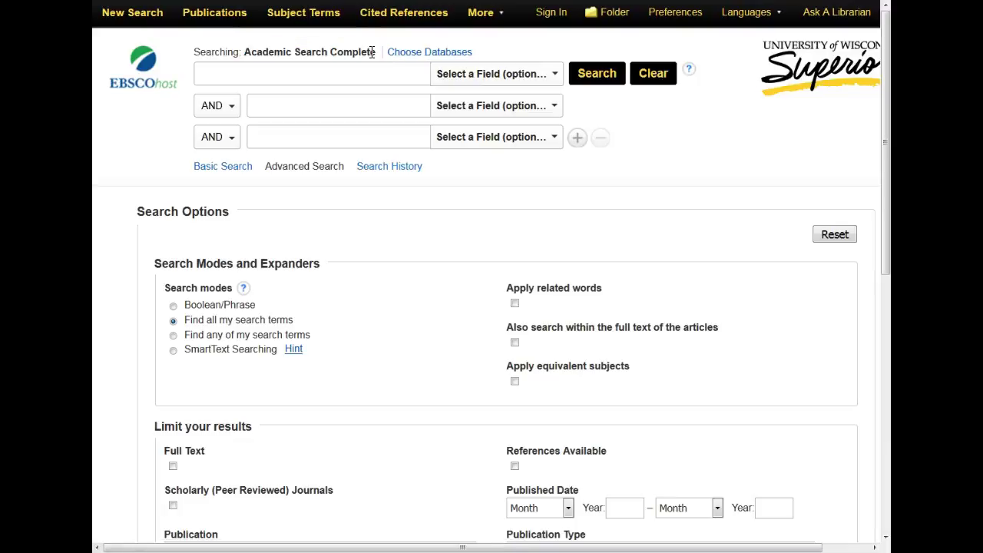
# Step: Tick Academic Search Premier and Communication & Mass Media Complete in the database chooser
pyautogui.click(425, 54)
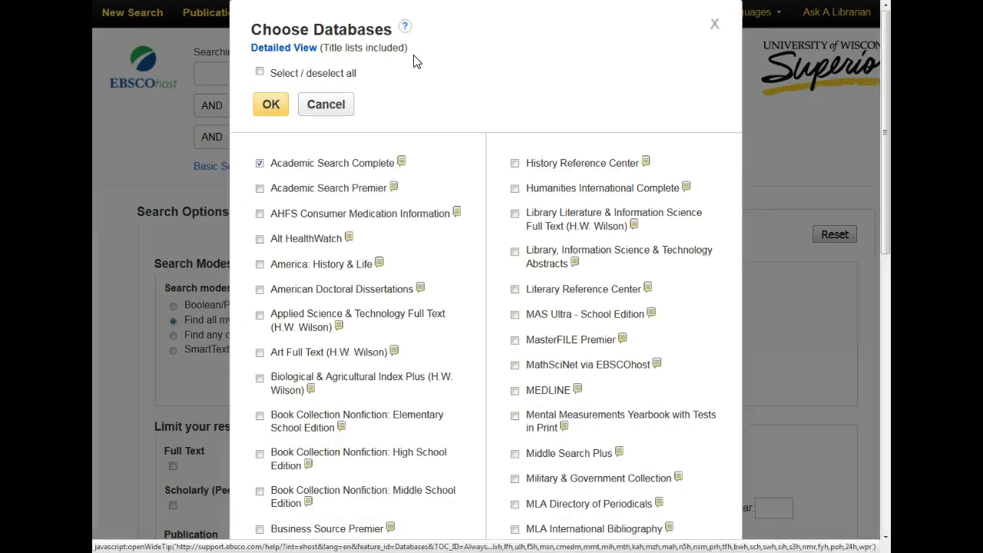
pyautogui.scroll(-7, 407, 69)
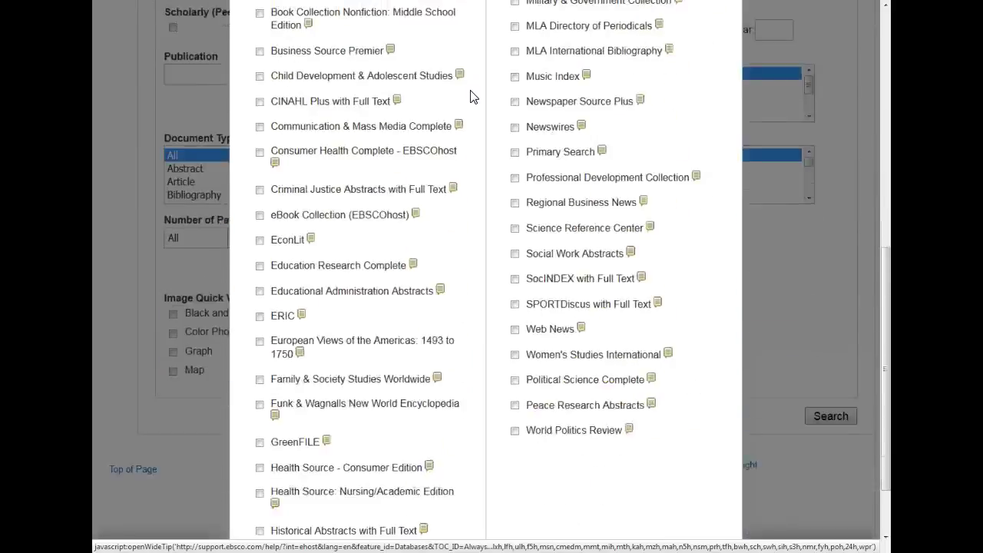
pyautogui.scroll(6, 480, 103)
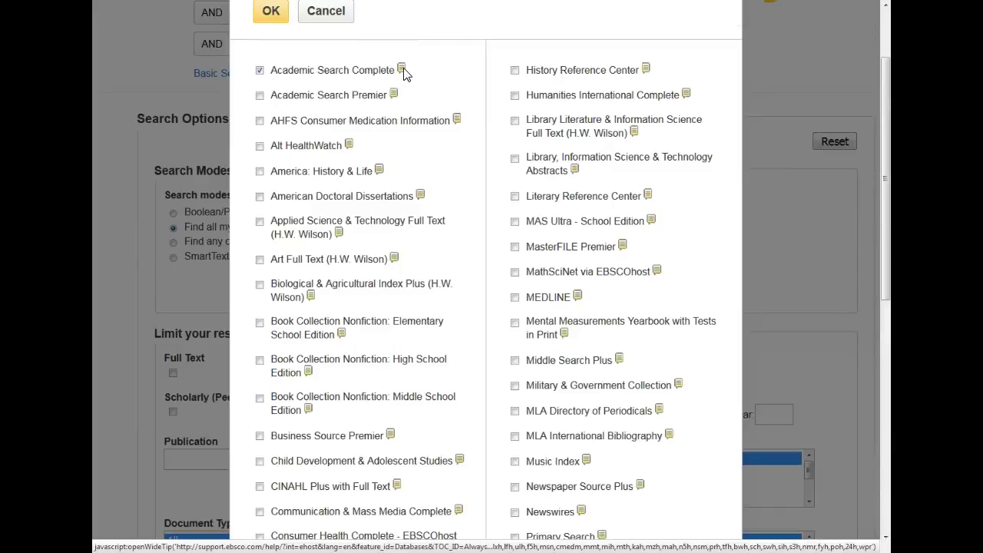
pyautogui.moveTo(405, 73)
pyautogui.moveTo(393, 98)
pyautogui.click(258, 95)
pyautogui.scroll(-3, 254, 112)
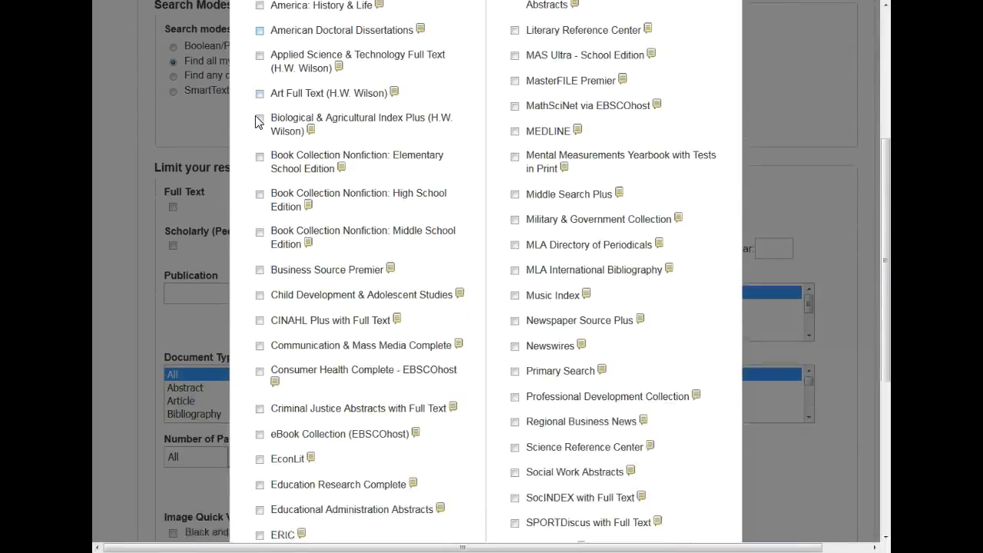
pyautogui.click(261, 326)
pyautogui.scroll(-5, 512, 323)
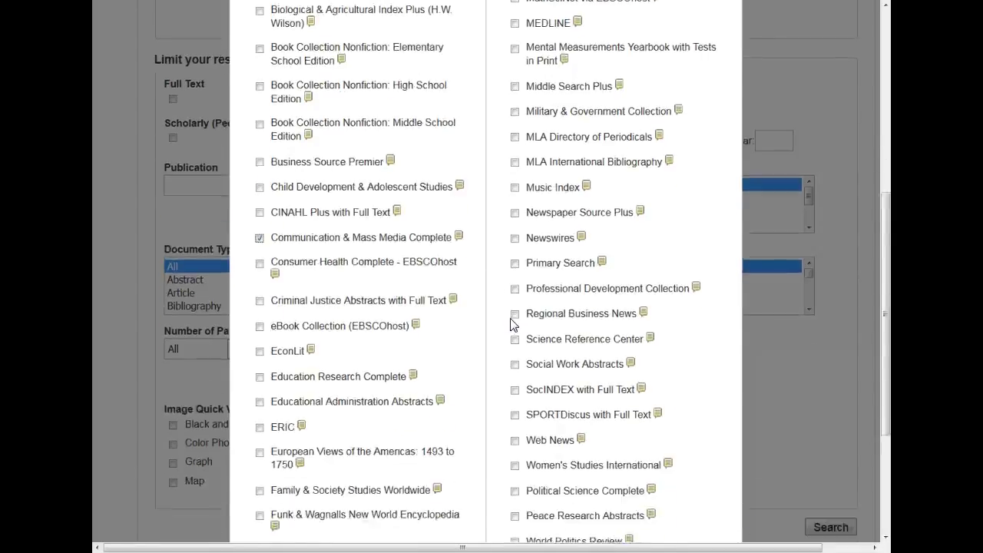
# Step: Confirm the three databases and search 'atheletes or college' via the 'athele' autocomplete suggestion
pyautogui.click(270, 507)
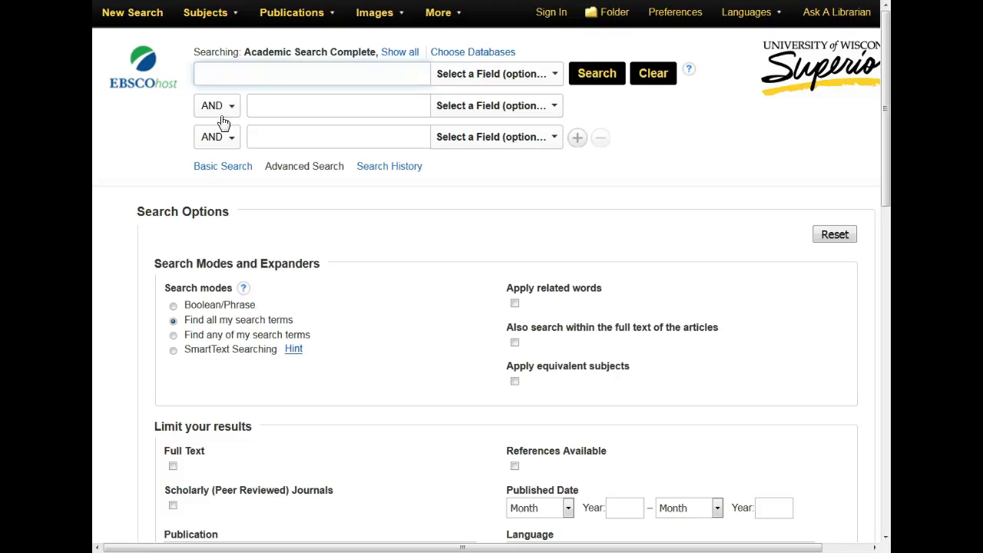
pyautogui.click(396, 52)
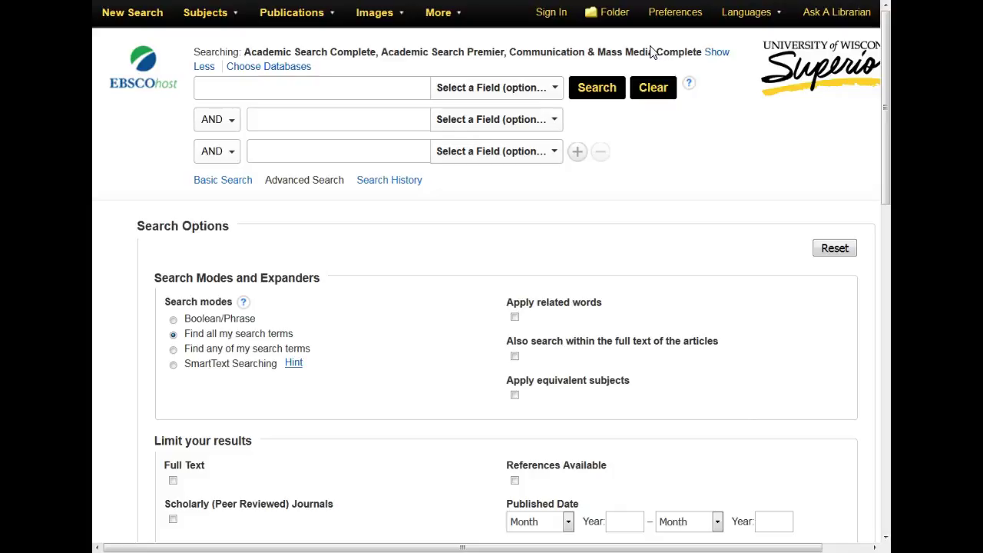
pyautogui.click(305, 85)
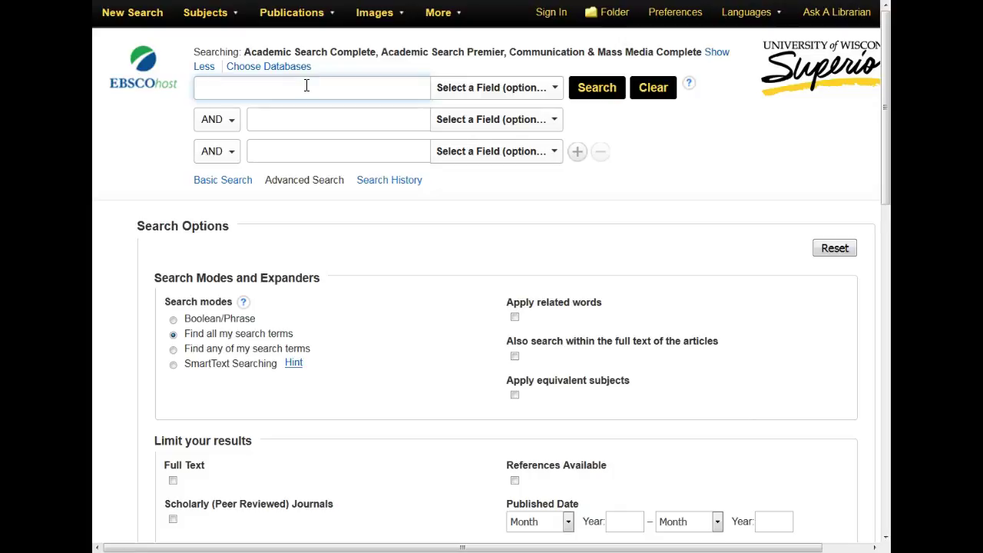
pyautogui.write('athele')
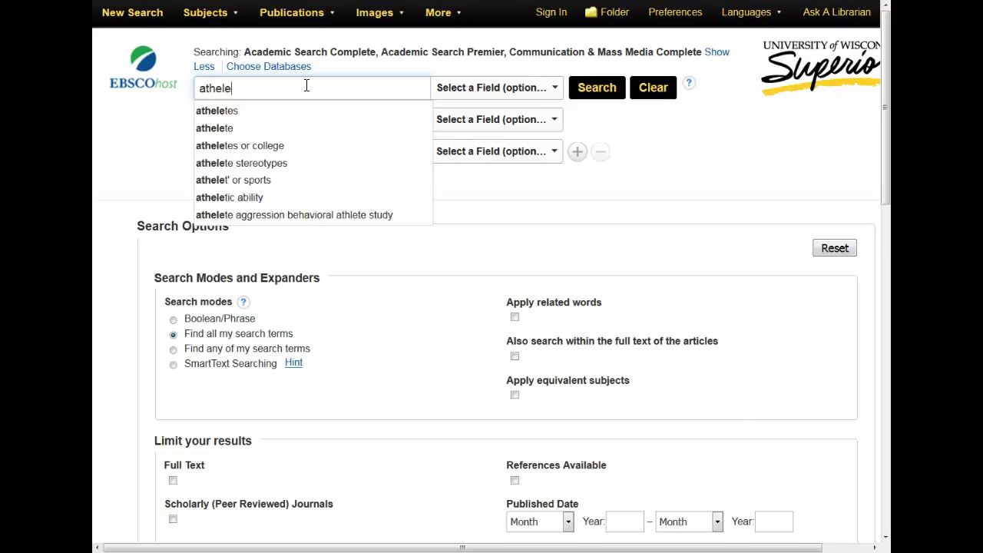
pyautogui.click(257, 146)
pyautogui.click(593, 99)
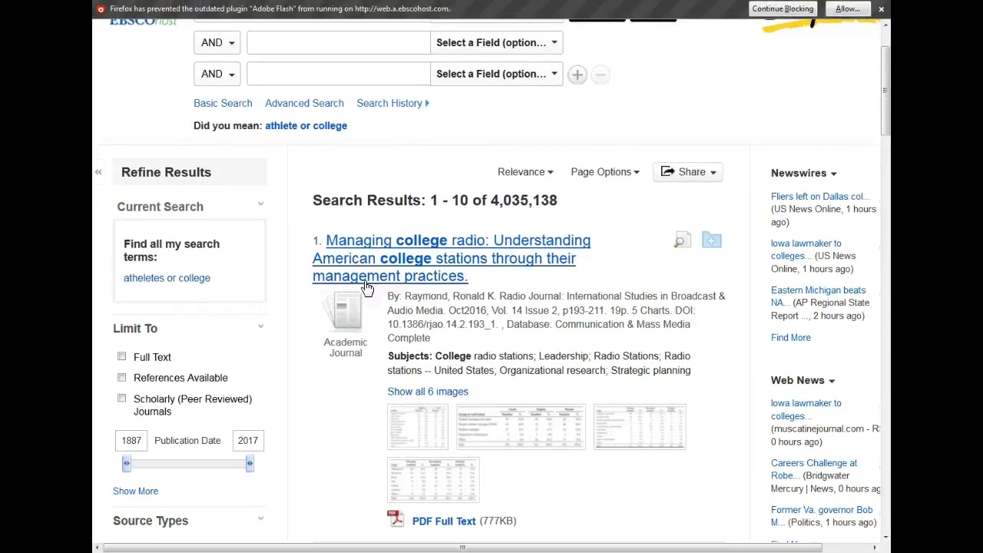
pyautogui.moveTo(556, 324); pyautogui.dragTo(706, 333)
pyautogui.scroll(-2, 622, 292)
pyautogui.scroll(-5, 623, 292)
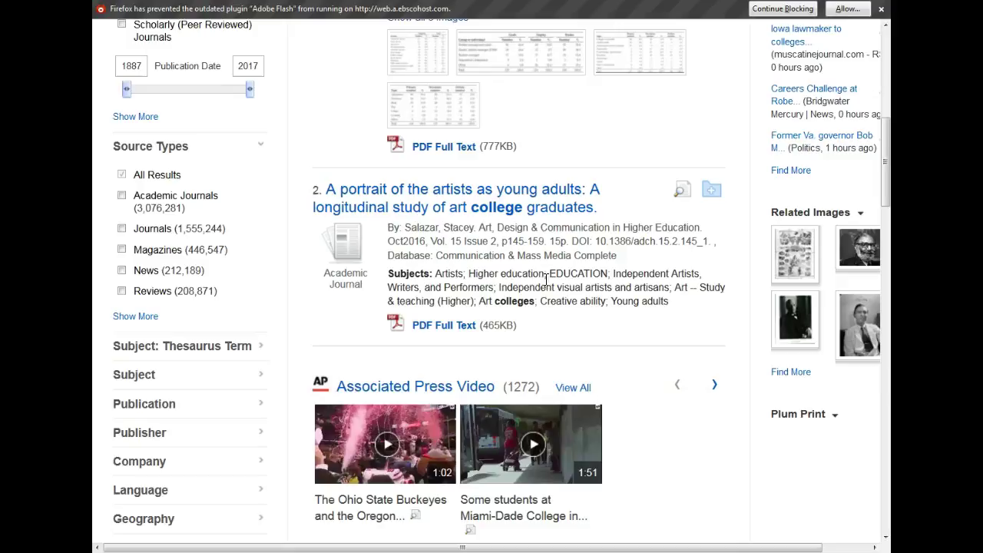
pyautogui.scroll(-2, 446, 265)
pyautogui.scroll(-4, 453, 265)
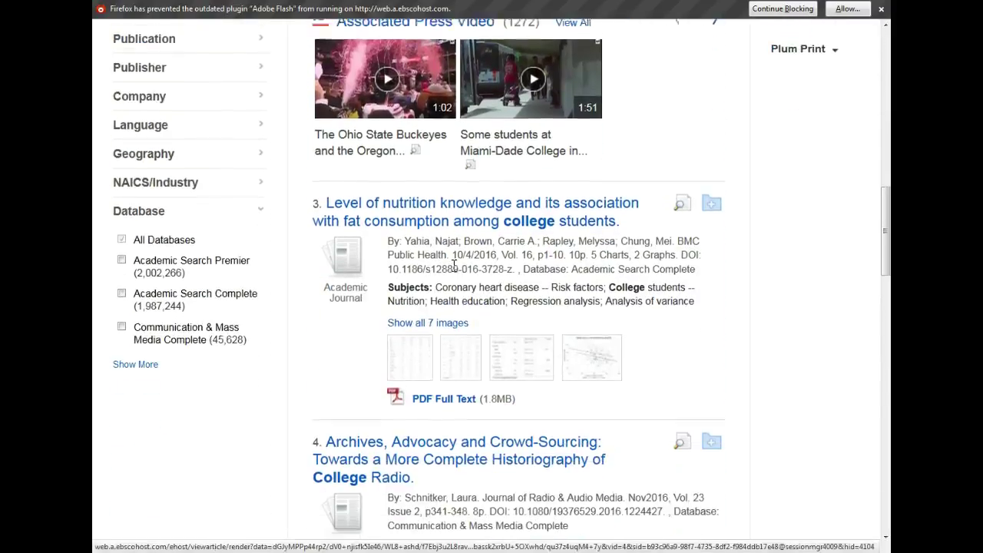
pyautogui.moveTo(571, 260); pyautogui.dragTo(707, 266)
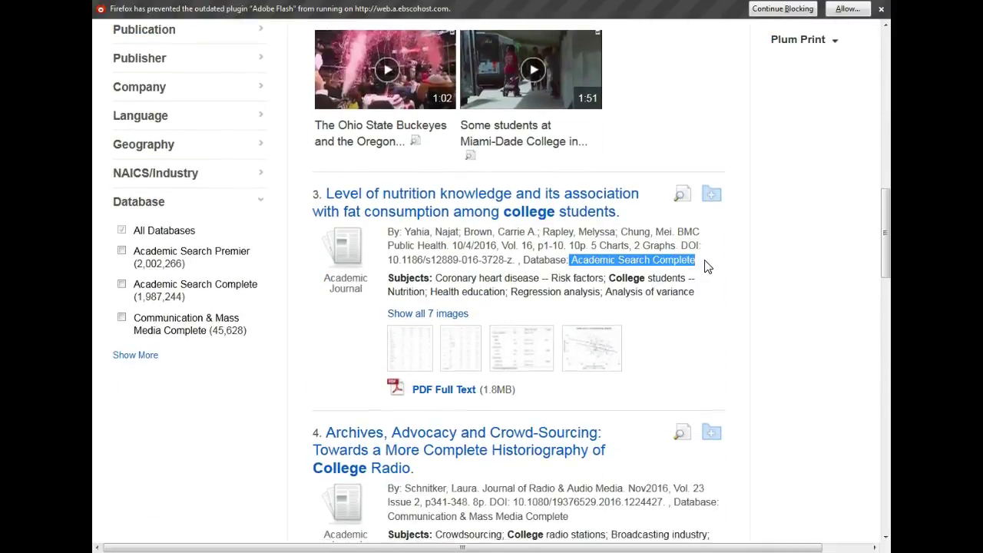
pyautogui.scroll(-1, 605, 265)
pyautogui.scroll(-4, 605, 265)
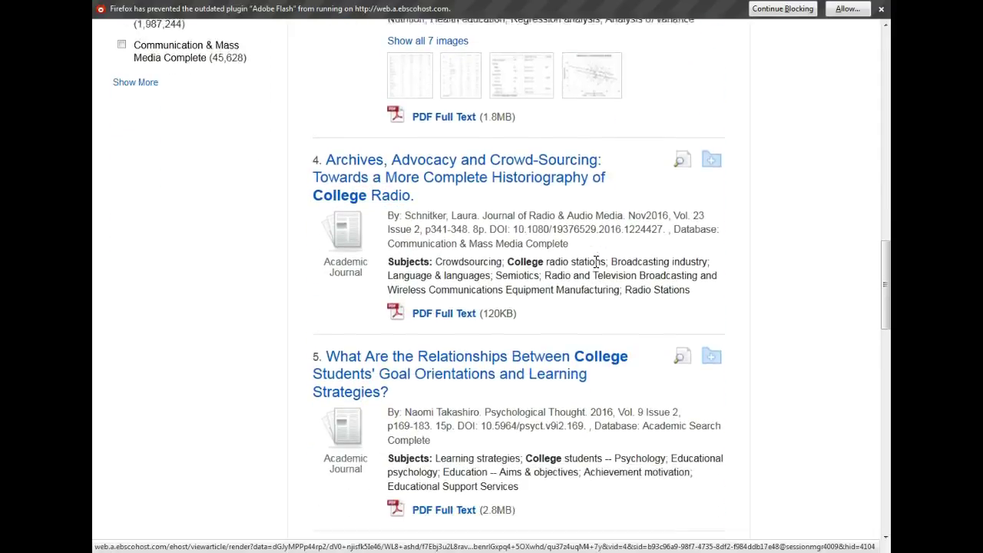
pyautogui.moveTo(389, 237); pyautogui.dragTo(591, 245)
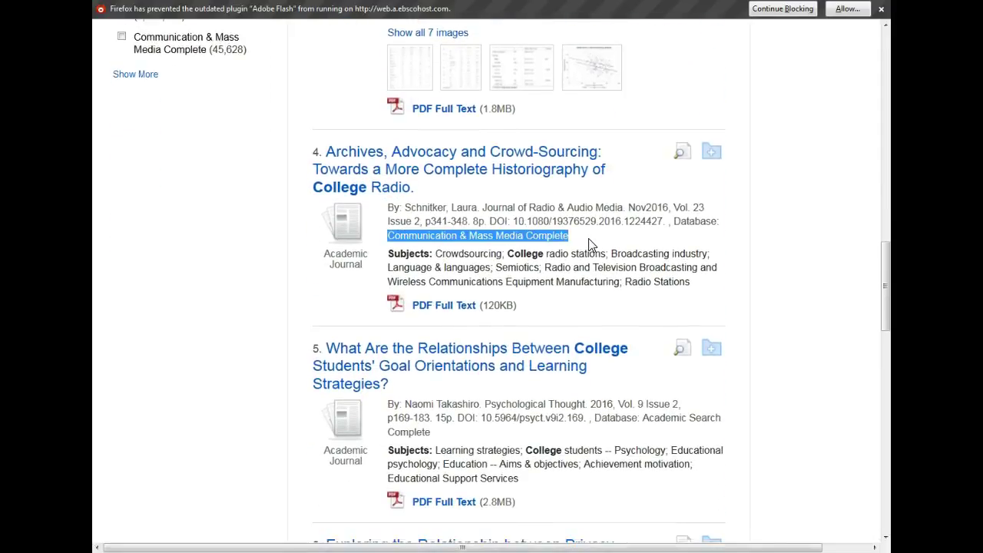
pyautogui.scroll(-1, 588, 248)
pyautogui.moveTo(639, 322); pyautogui.dragTo(729, 347)
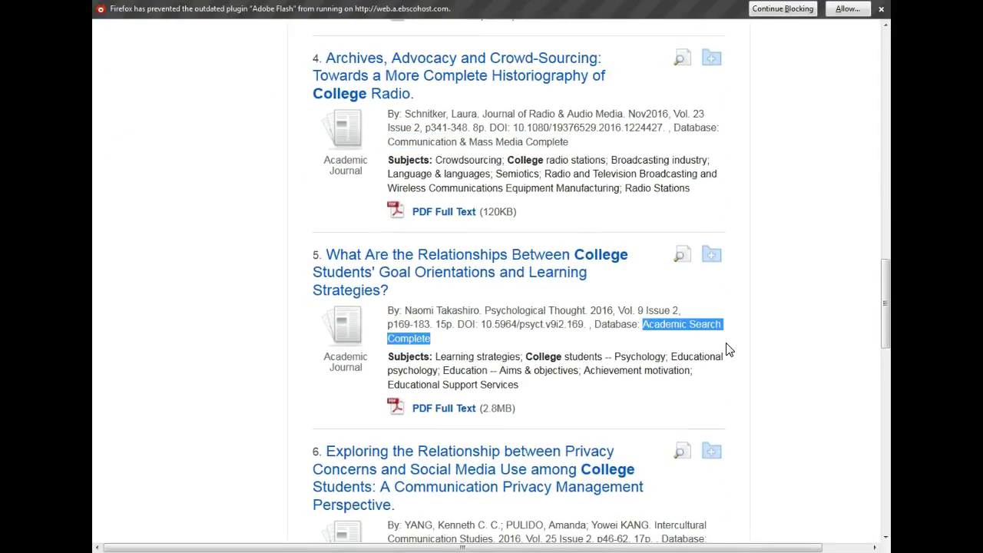
pyautogui.scroll(12, 537, 288)
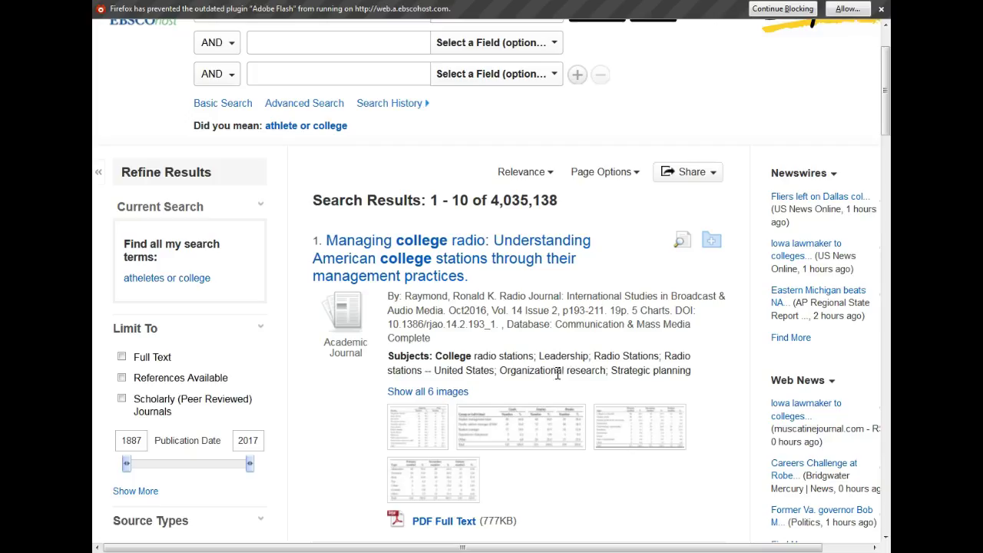
# Step: Open result 1, 'Managing college radio', and scroll through its Detailed Record
pyautogui.click(500, 249)
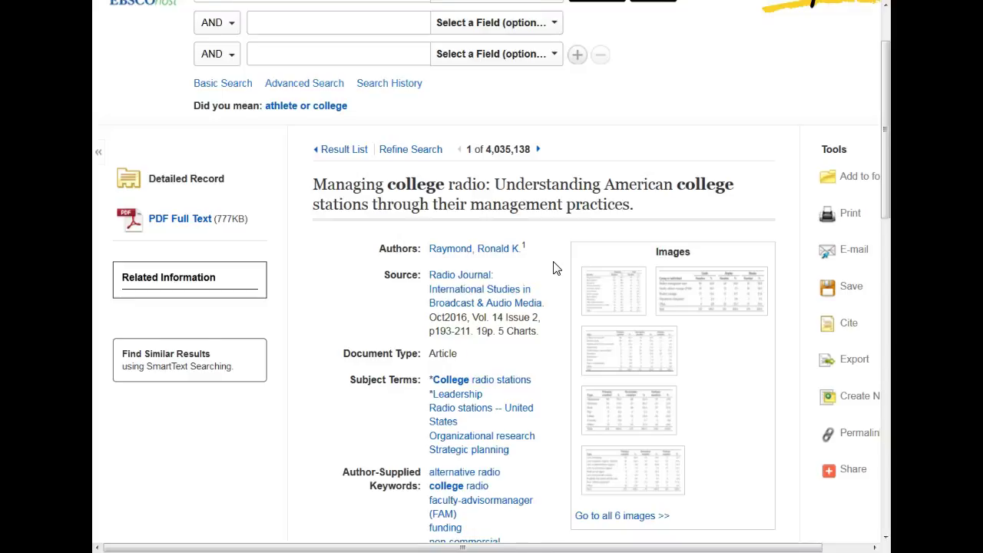
pyautogui.scroll(-7, 556, 267)
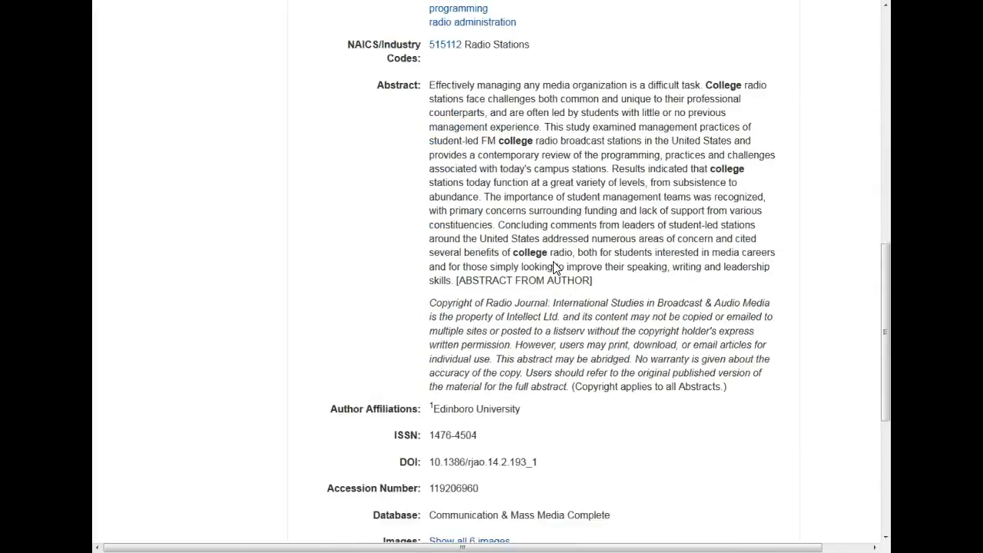
pyautogui.scroll(-2, 556, 267)
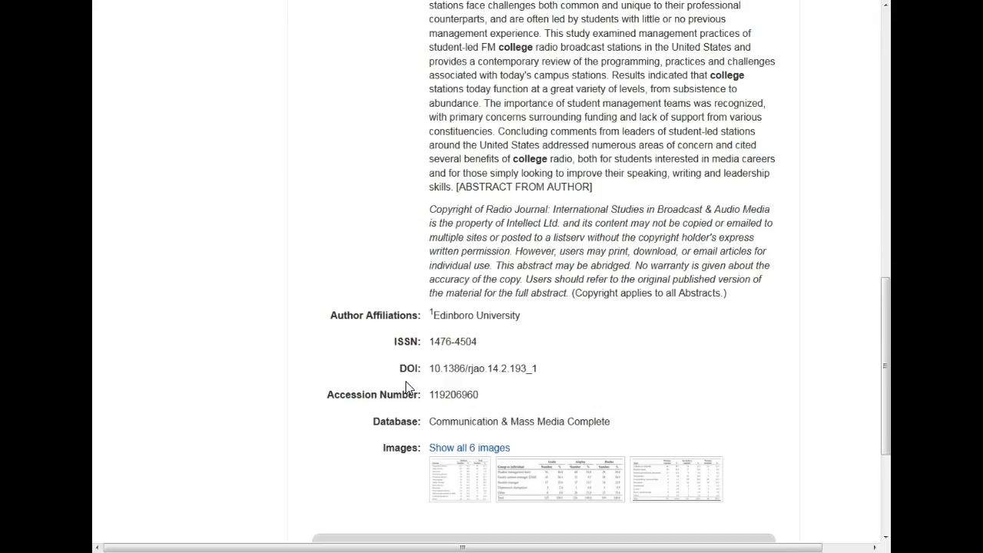
pyautogui.scroll(5, 742, 351)
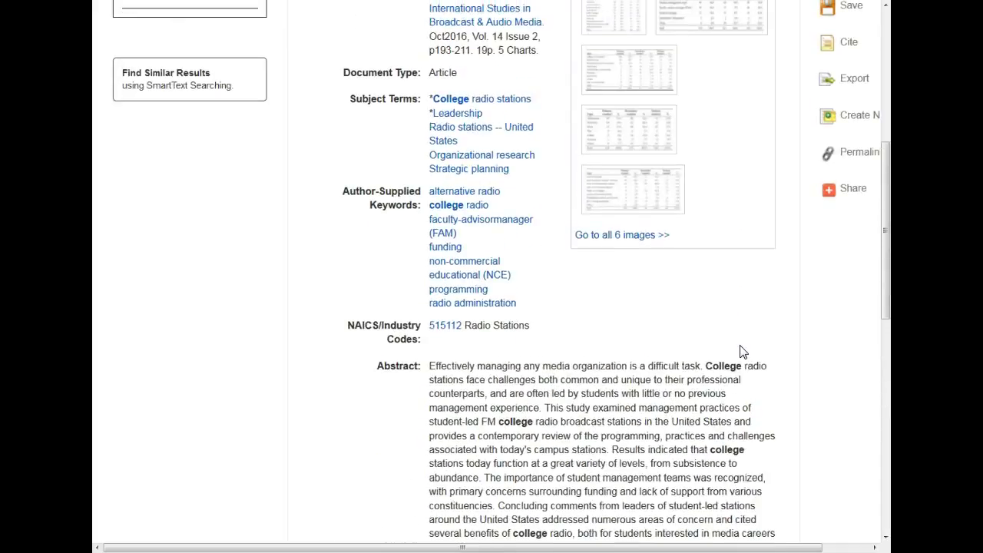
pyautogui.scroll(2, 742, 351)
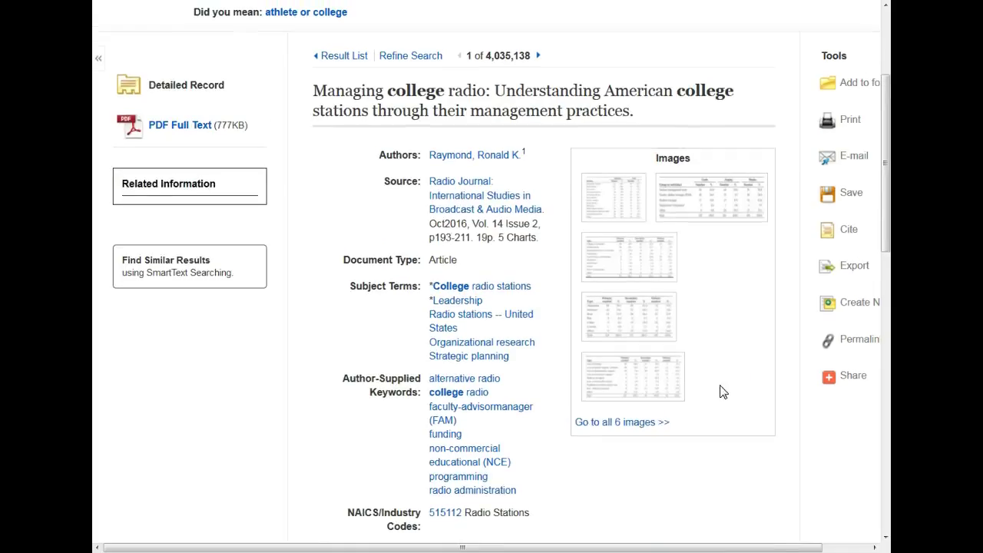
# Step: Show the record's Permalink from Tools and select the whole URL
pyautogui.click(850, 348)
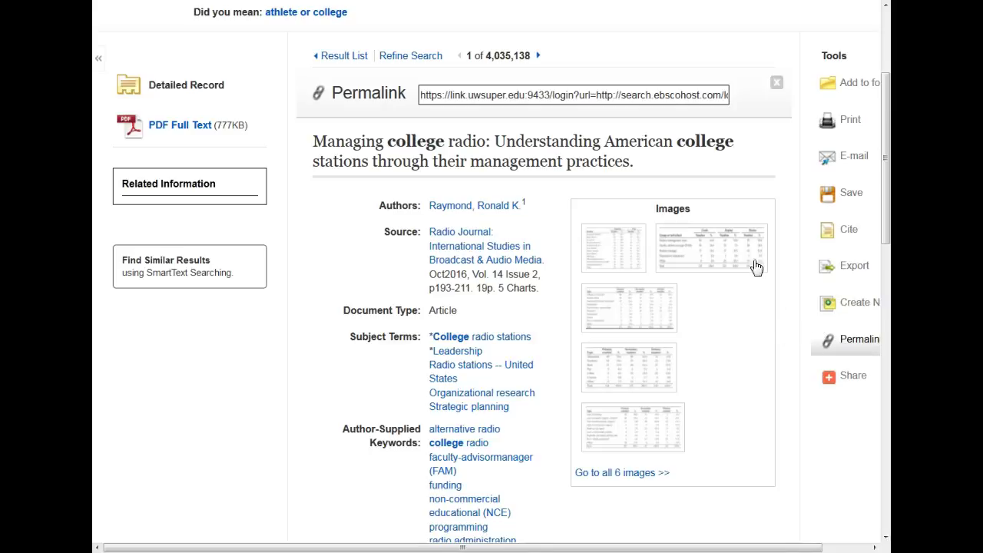
pyautogui.click(523, 96)
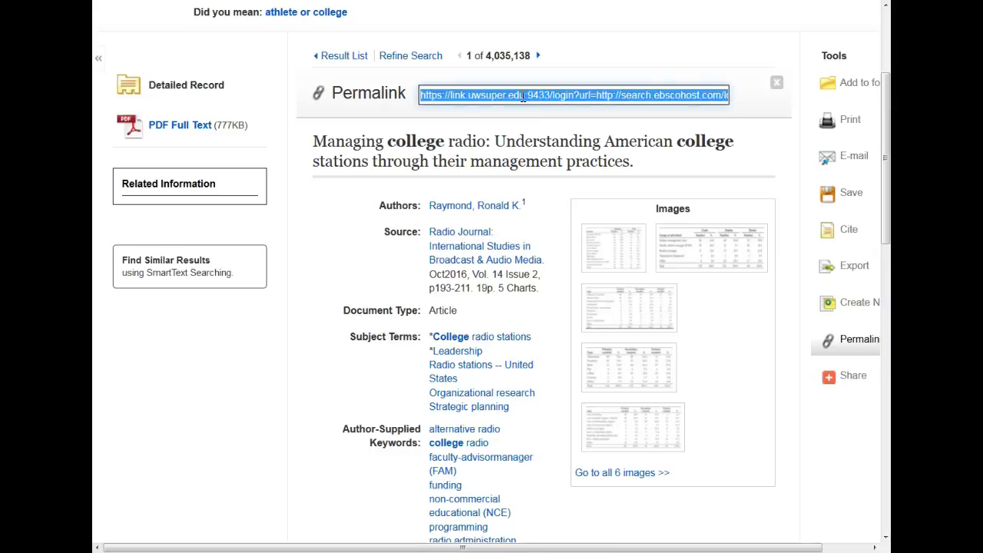
pyautogui.moveTo(658, 545); pyautogui.dragTo(705, 544)
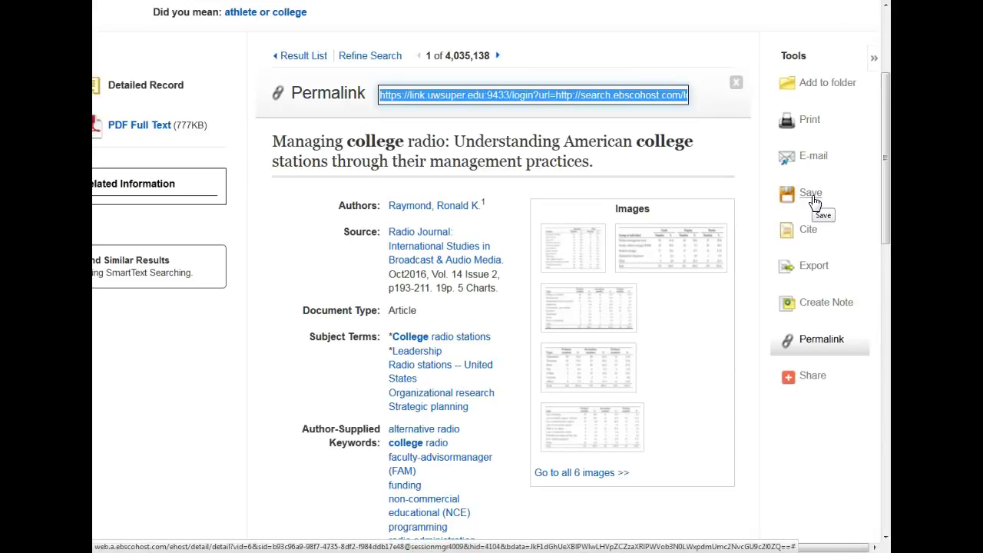
# Step: Open the Cite panel from Export and scroll the Citation Format list to APA
pyautogui.click(824, 270)
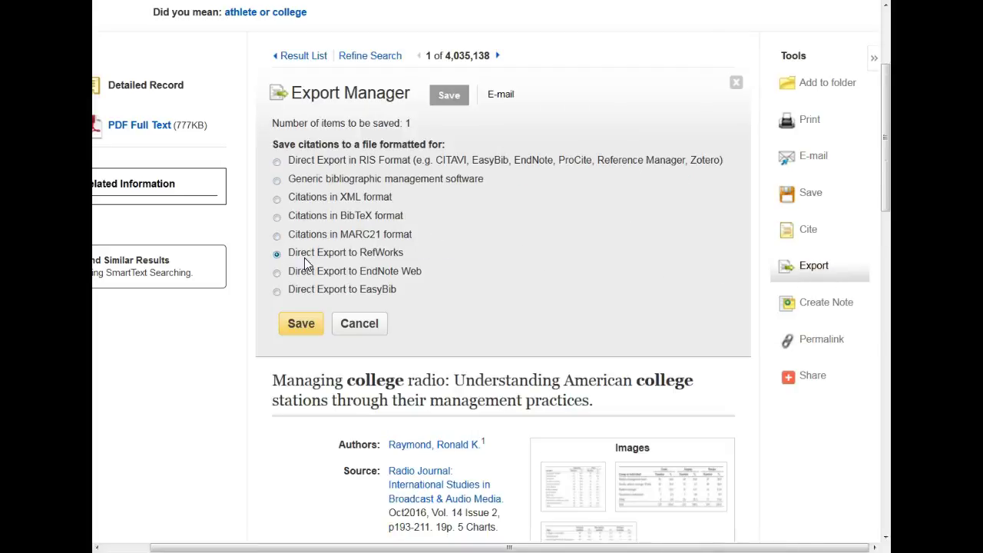
pyautogui.click(817, 239)
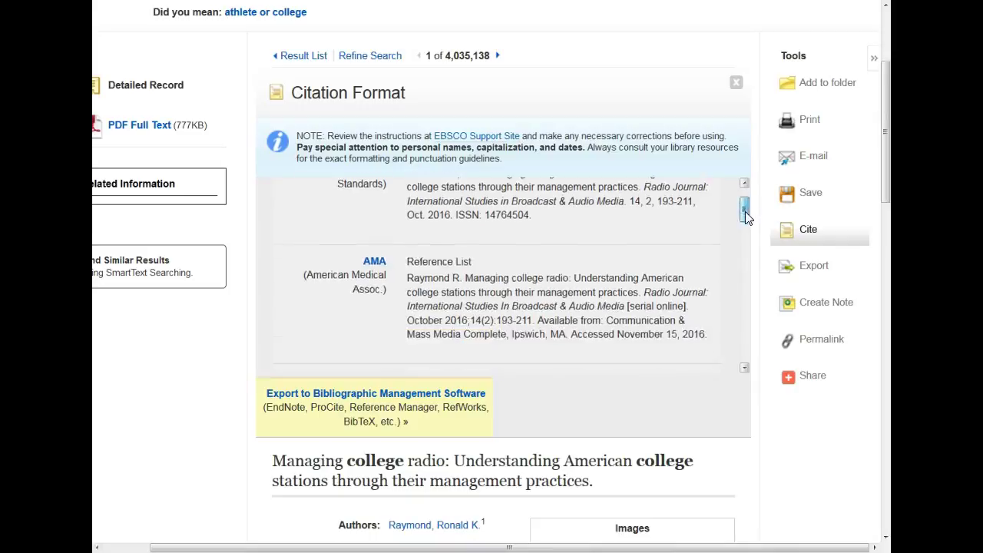
pyautogui.moveTo(745, 218); pyautogui.dragTo(746, 228)
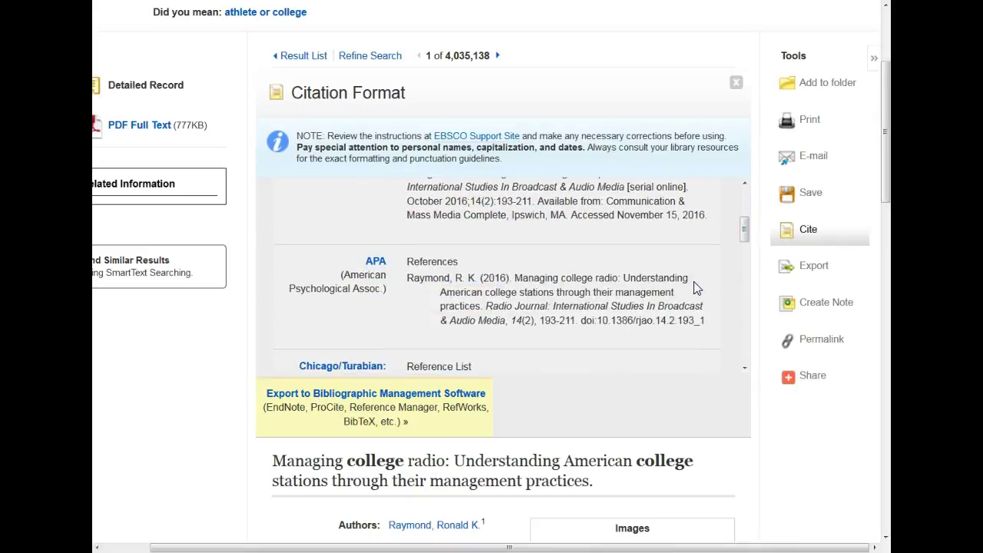